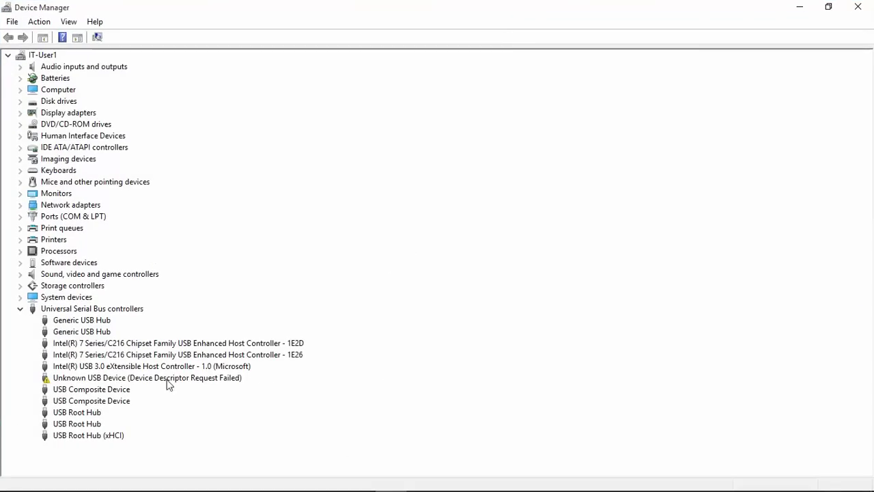
# - Update the first Generic USB Hub's driver, choosing the Generic USB Hub model from the drivers already on the computer
pyautogui.click(214, 379)
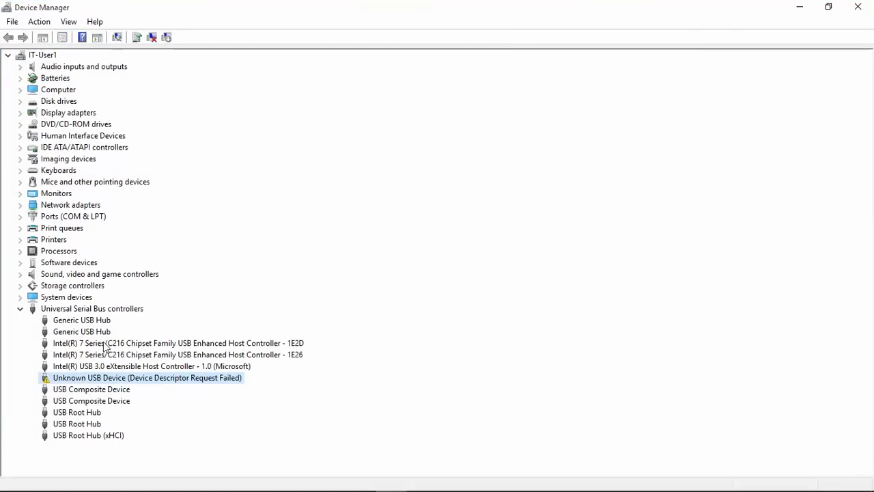
pyautogui.click(89, 321)
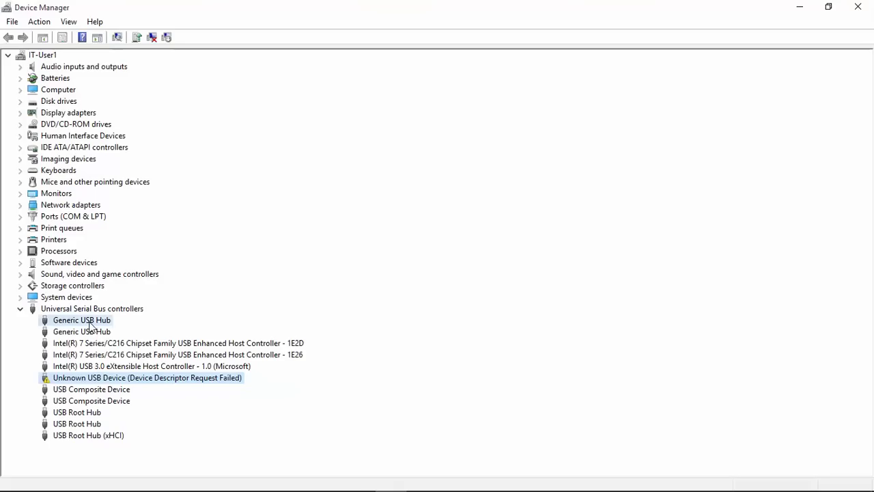
pyautogui.rightClick(89, 325)
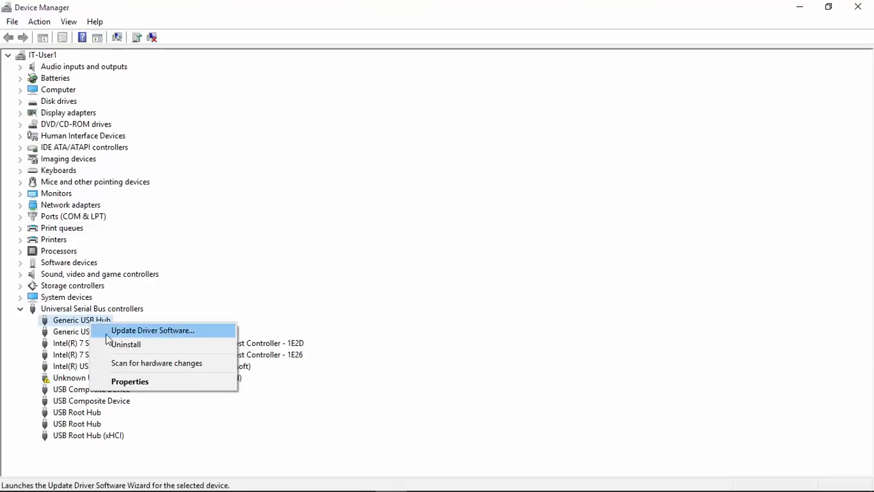
pyautogui.click(104, 332)
pyautogui.click(320, 289)
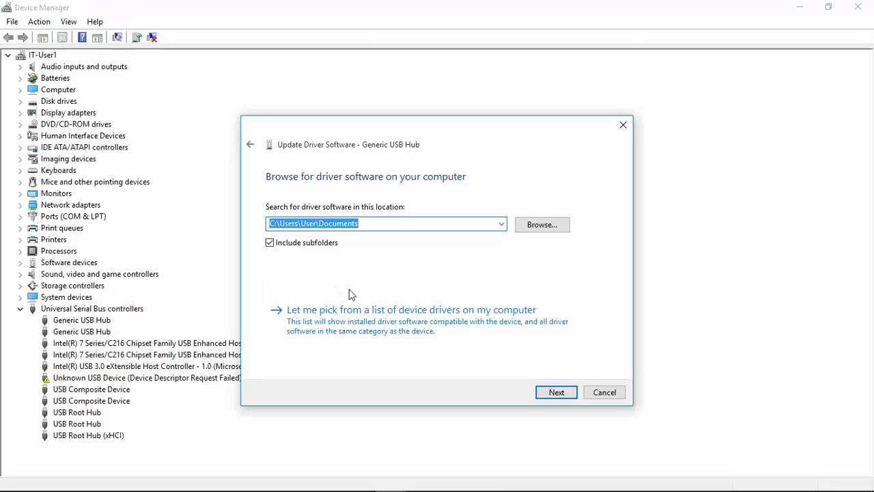
pyautogui.click(364, 327)
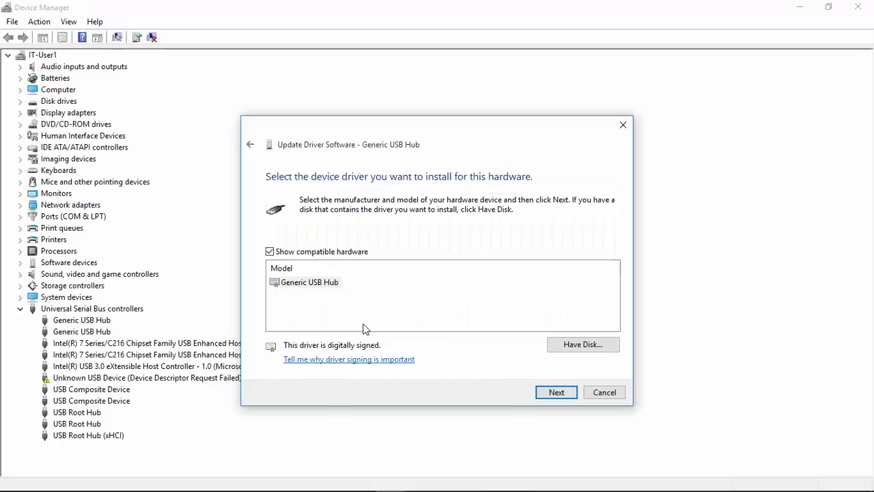
pyautogui.click(309, 283)
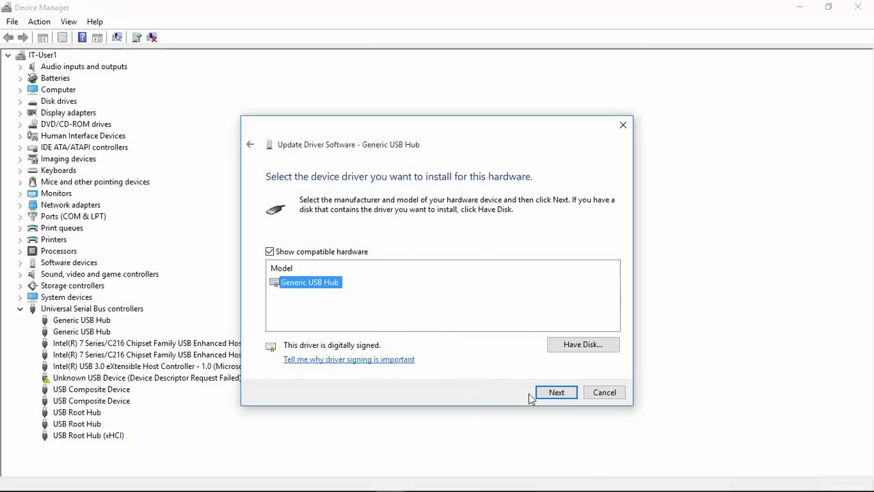
pyautogui.click(551, 394)
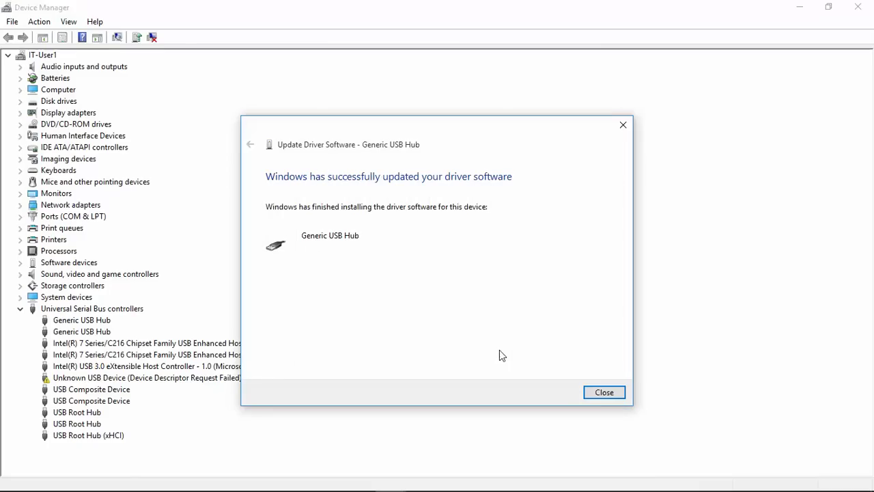
pyautogui.click(599, 393)
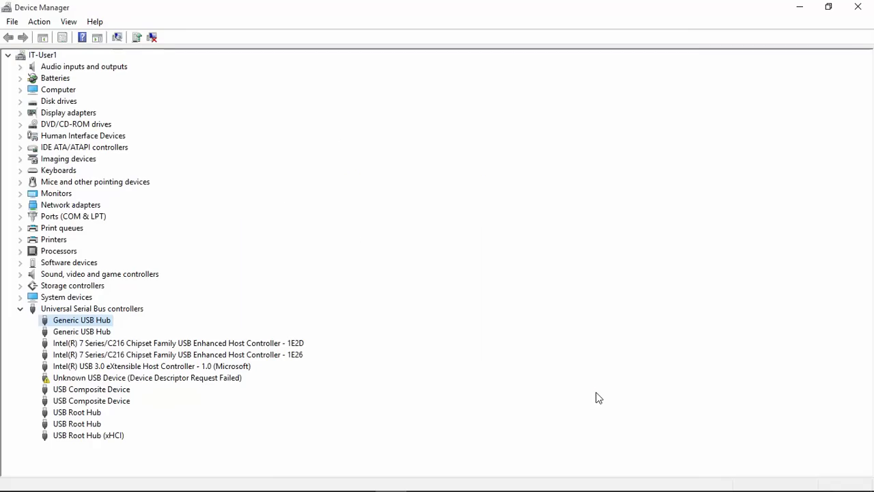
# - Update the second Generic USB Hub's driver with the Generic USB Hub model from the computer's local driver list
pyautogui.click(73, 332)
pyautogui.rightClick(73, 334)
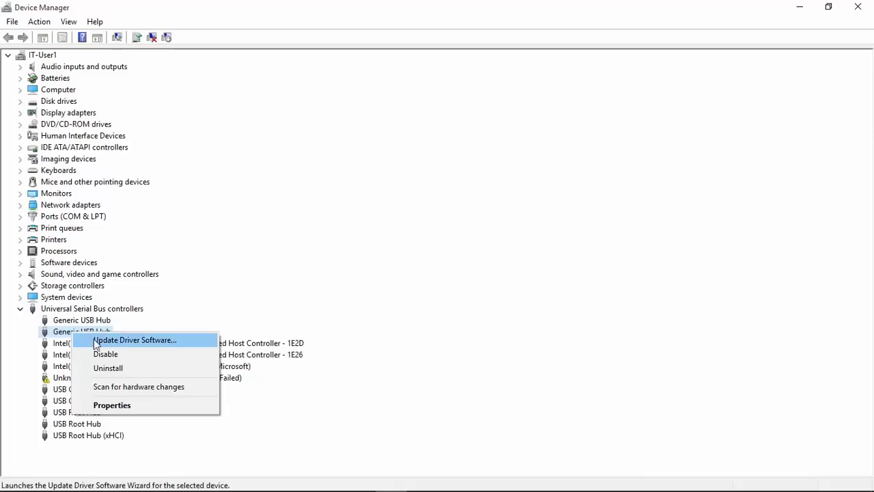
pyautogui.click(114, 340)
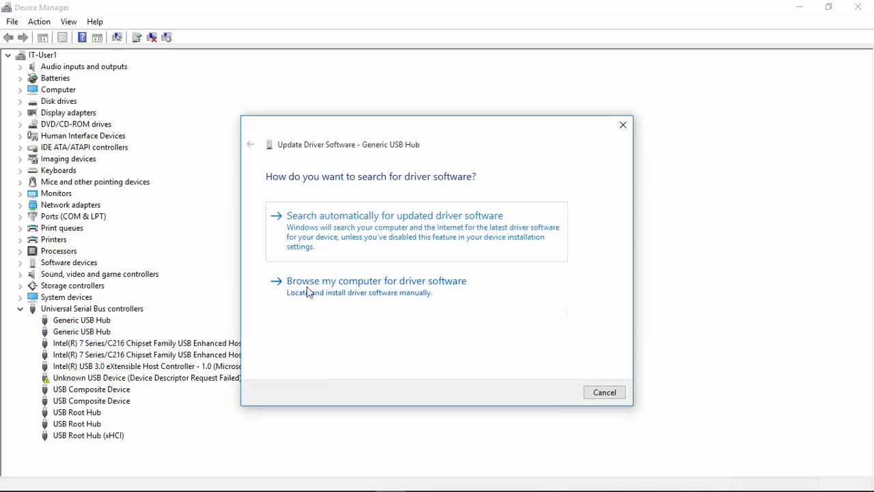
pyautogui.click(344, 296)
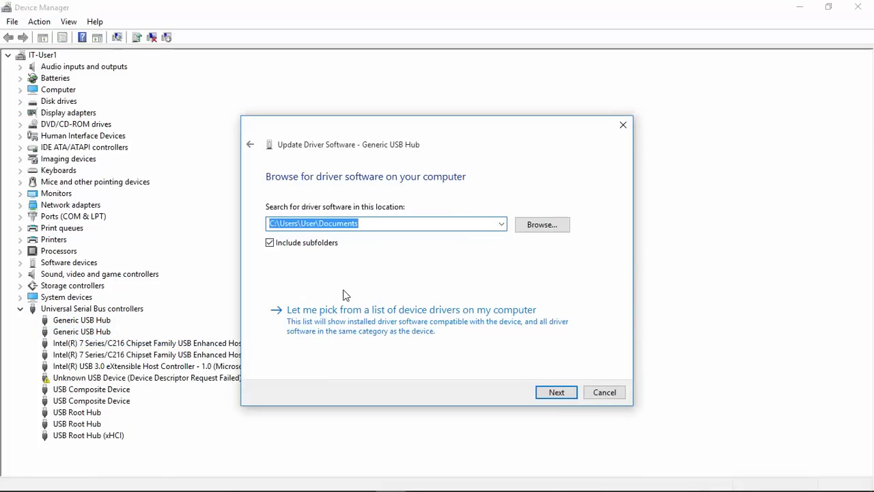
pyautogui.click(372, 327)
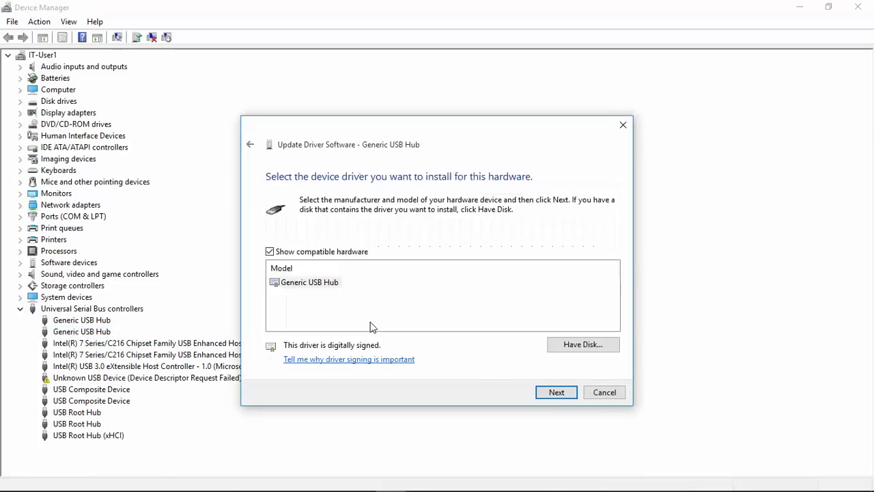
pyautogui.click(306, 284)
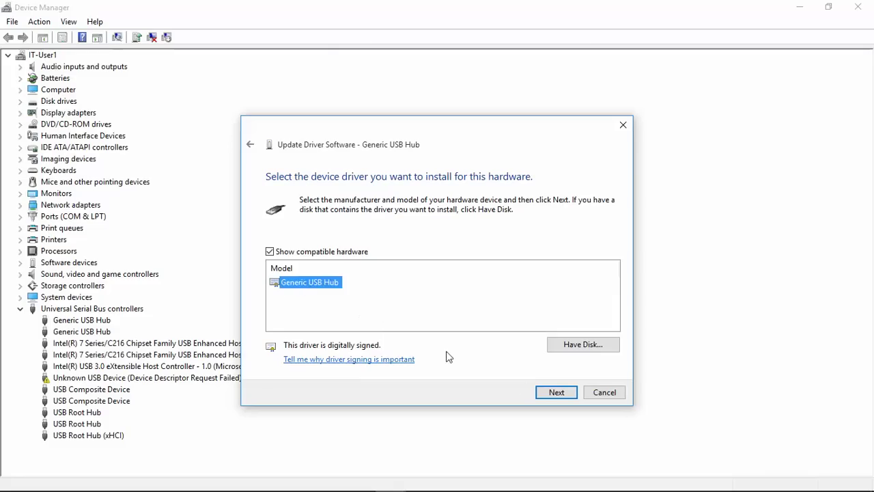
pyautogui.click(556, 393)
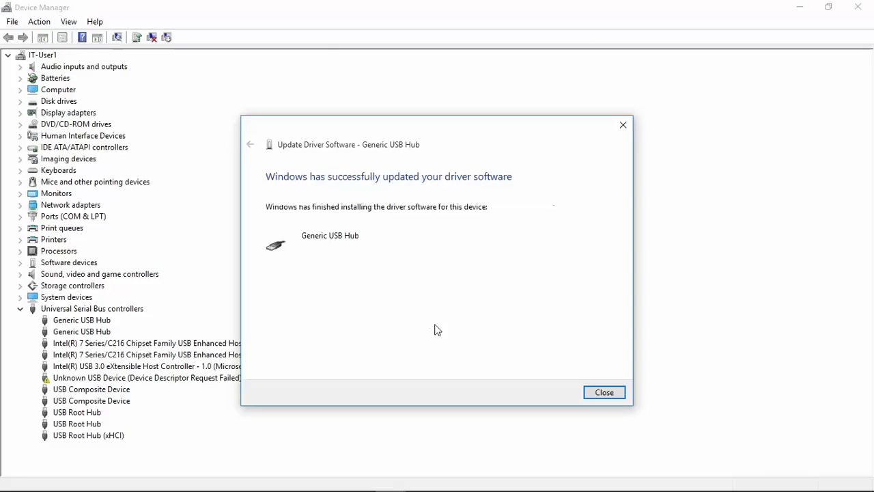
pyautogui.click(607, 396)
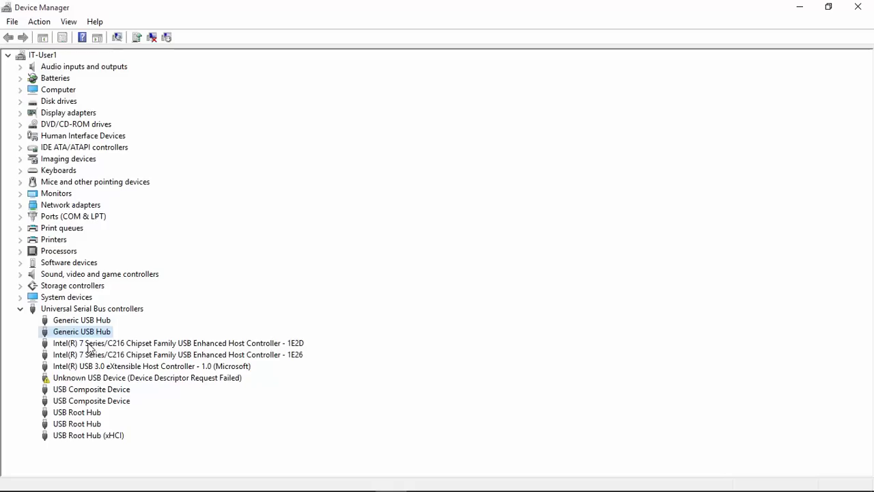
# - Scan for hardware changes on the Universal Serial Bus controllers category
pyautogui.click(87, 311)
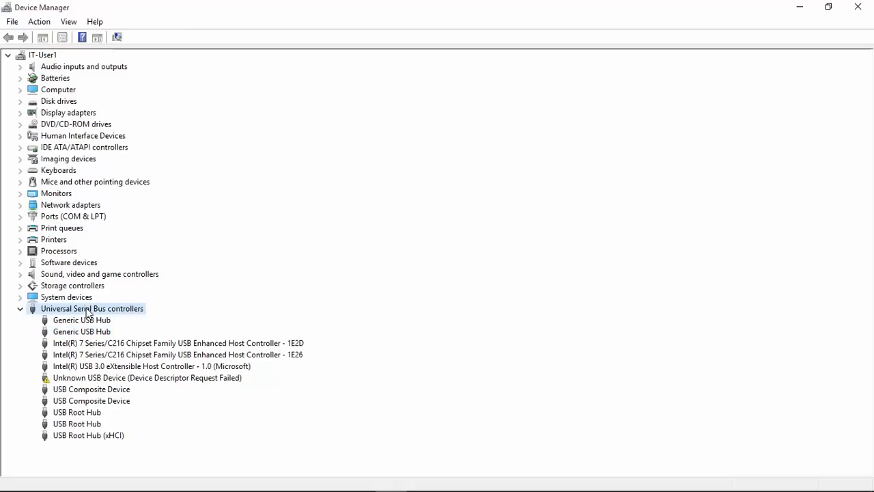
pyautogui.rightClick(86, 313)
pyautogui.click(113, 318)
# - Update the first USB Composite Device's driver, choosing the USB Composite Device model from the computer's local driver list
pyautogui.click(91, 390)
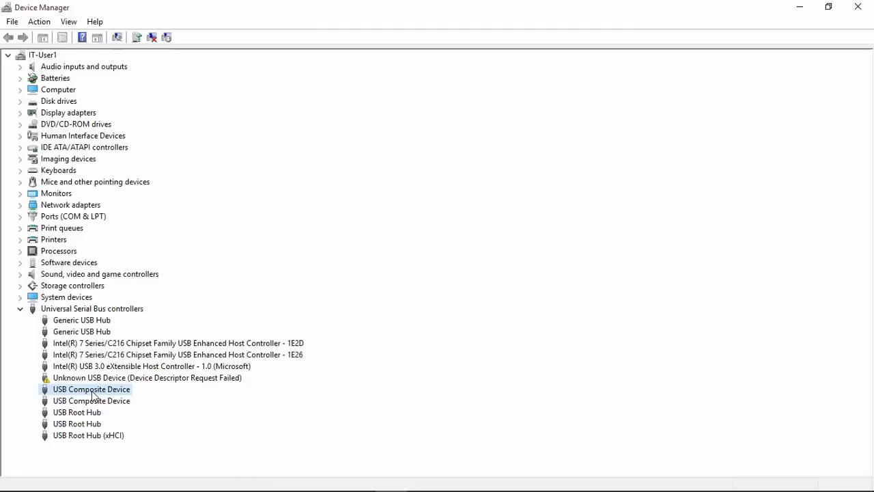
pyautogui.rightClick(93, 394)
pyautogui.click(114, 401)
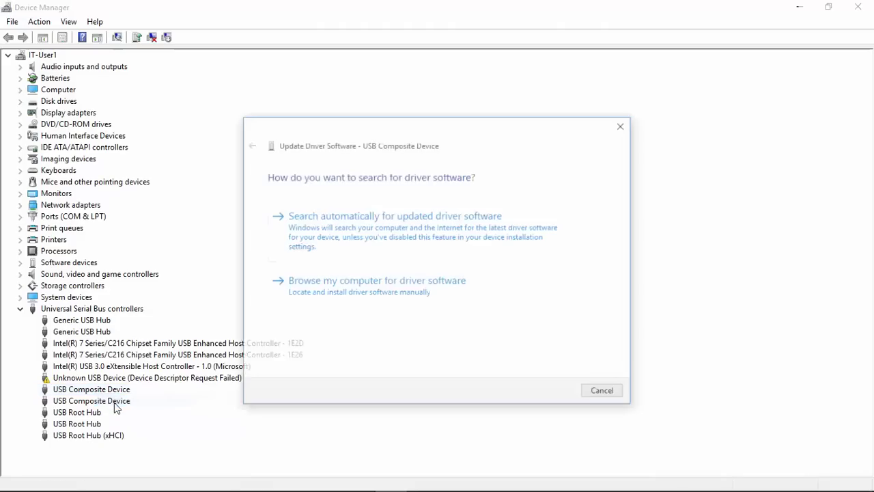
pyautogui.click(357, 283)
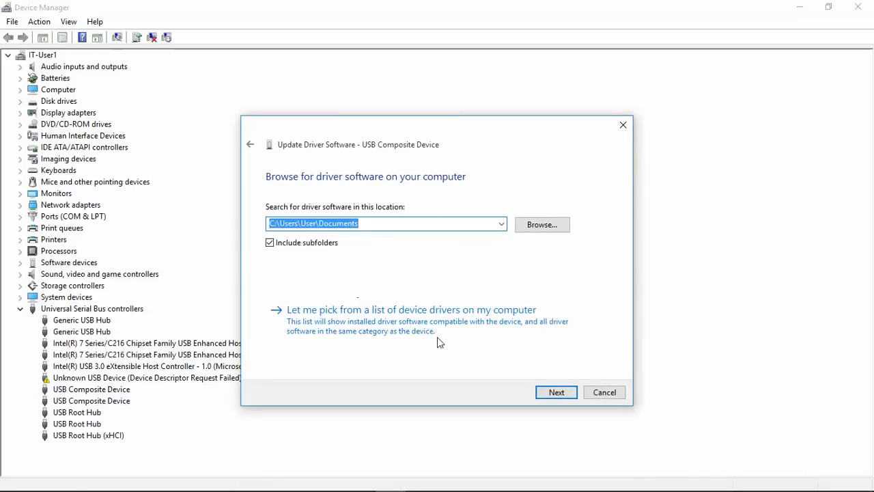
pyautogui.click(419, 324)
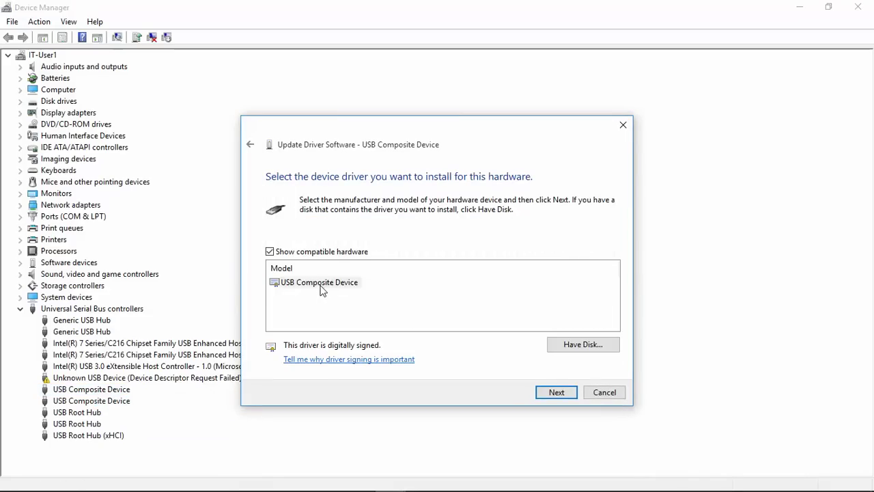
pyautogui.click(321, 286)
pyautogui.click(553, 392)
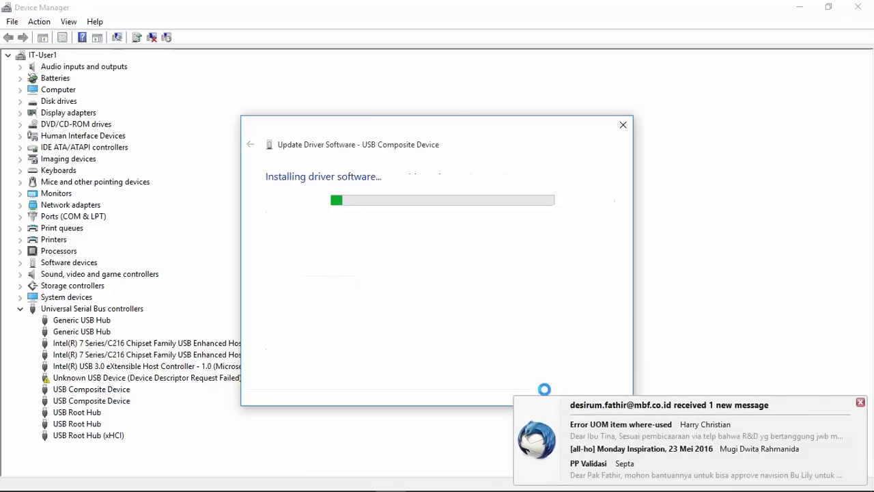
pyautogui.click(860, 402)
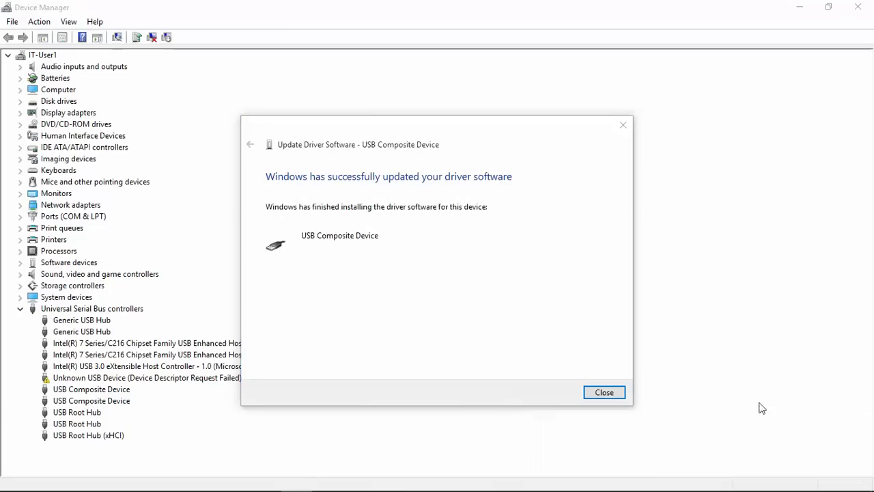
pyautogui.click(604, 393)
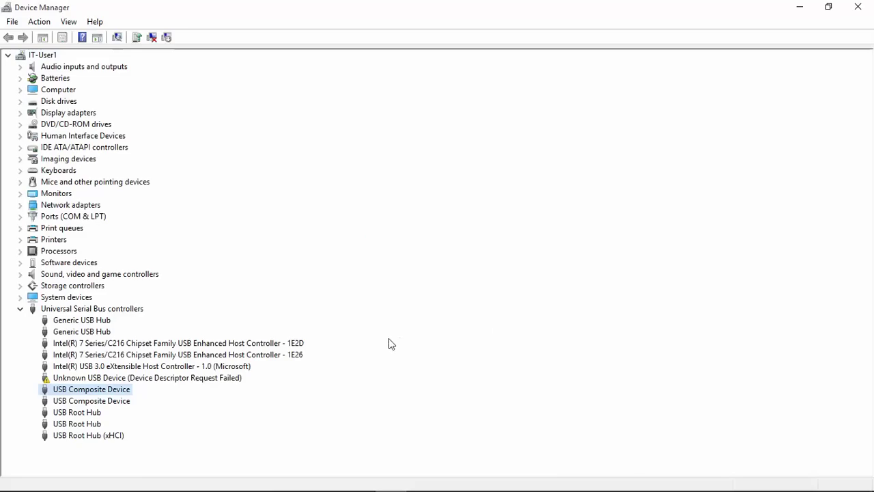
# - Update the second USB Composite Device's driver with the USB Composite Device model from the drivers on the computer
pyautogui.click(96, 401)
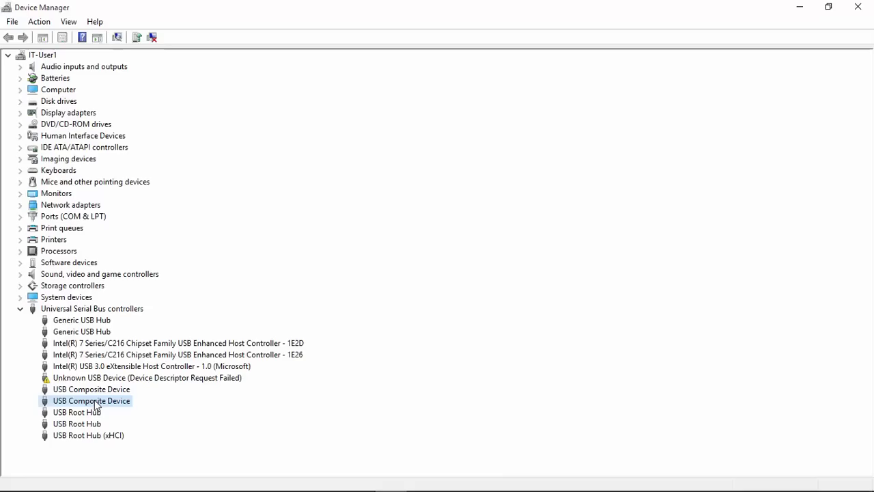
pyautogui.rightClick(96, 403)
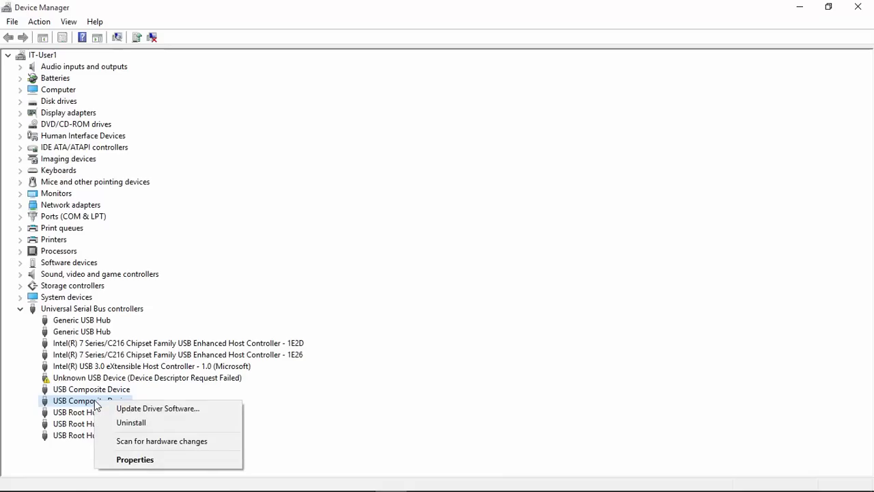
pyautogui.click(130, 408)
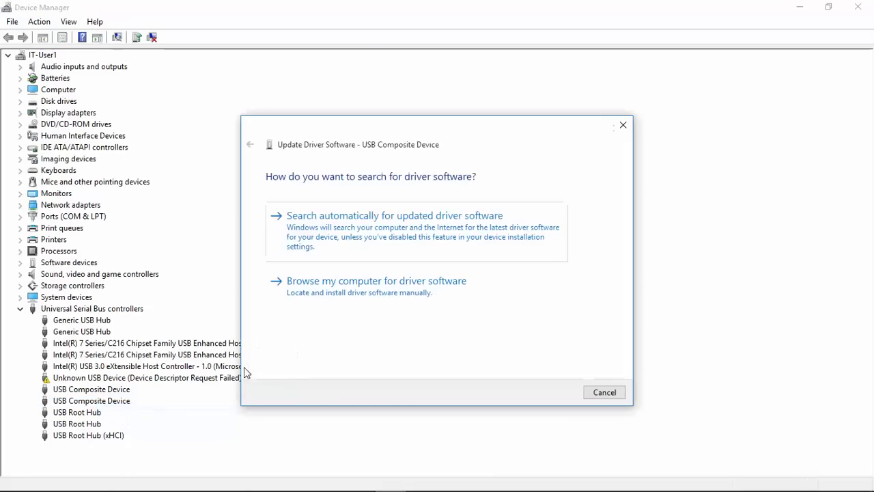
pyautogui.click(347, 290)
pyautogui.click(384, 320)
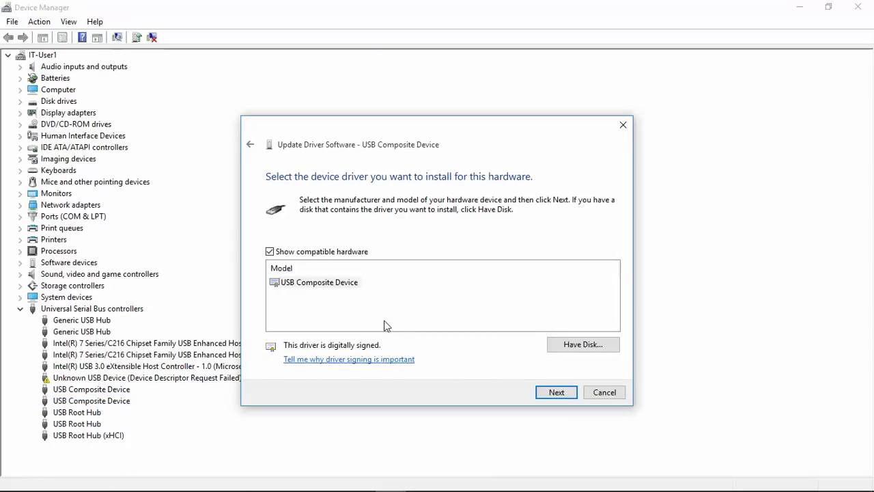
pyautogui.click(334, 284)
pyautogui.click(555, 394)
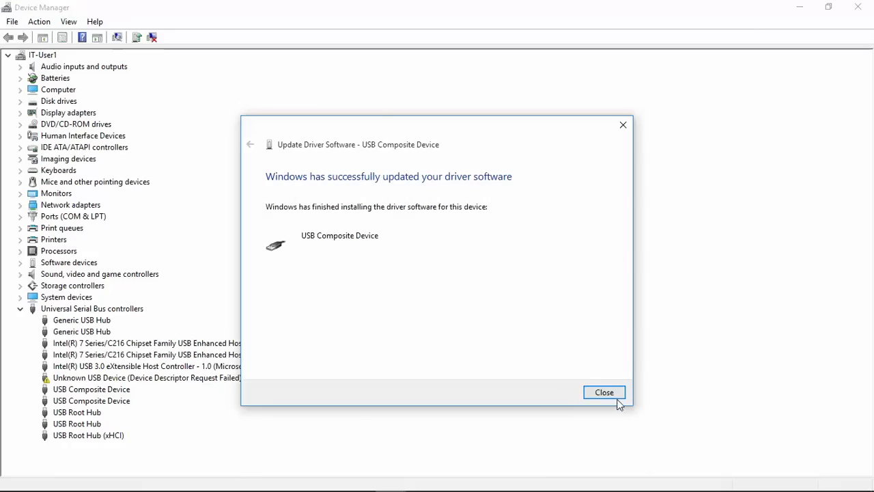
pyautogui.click(604, 392)
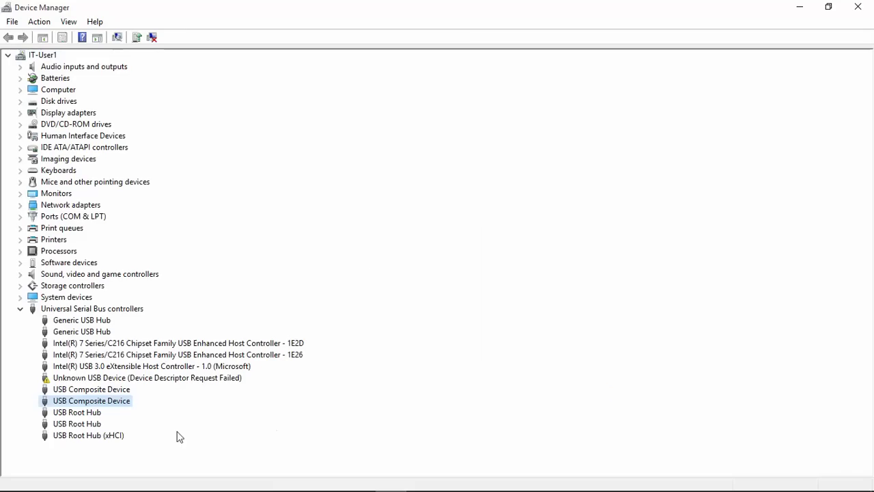
# - Update the first USB Root Hub's driver, choosing the USB Root Hub model from the computer's local driver list
pyautogui.click(88, 413)
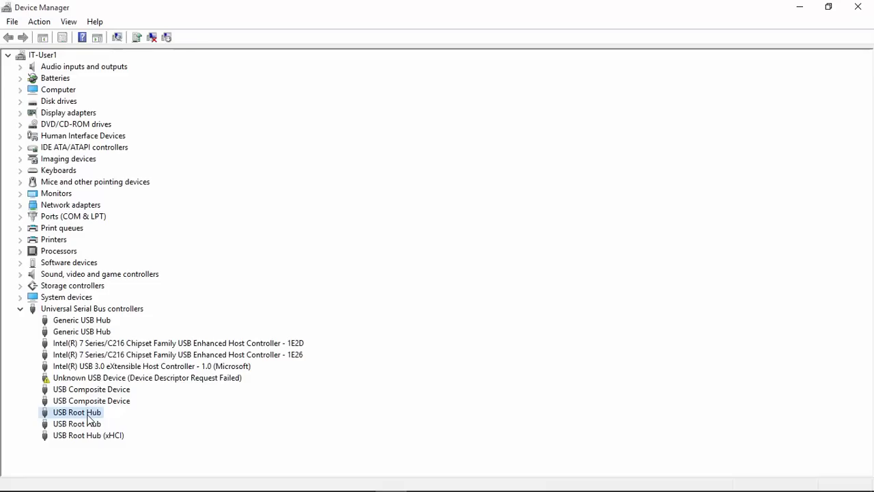
pyautogui.rightClick(87, 414)
pyautogui.click(128, 339)
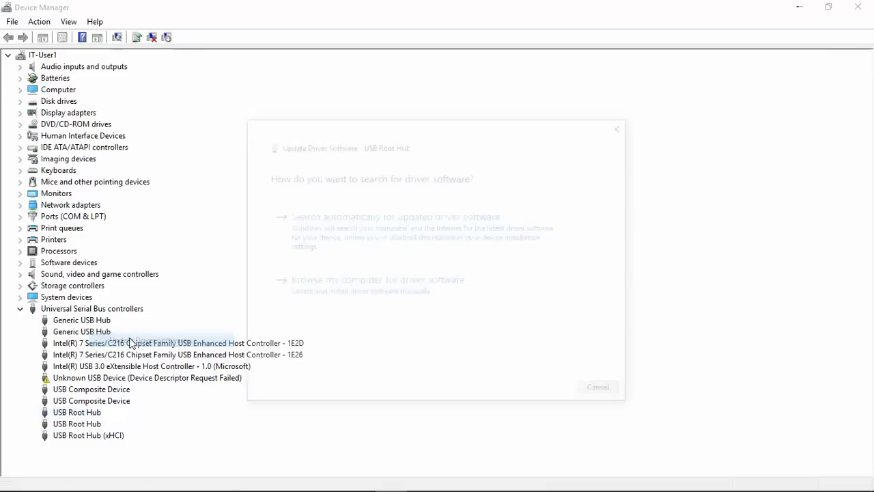
pyautogui.click(371, 284)
pyautogui.click(372, 322)
pyautogui.click(308, 283)
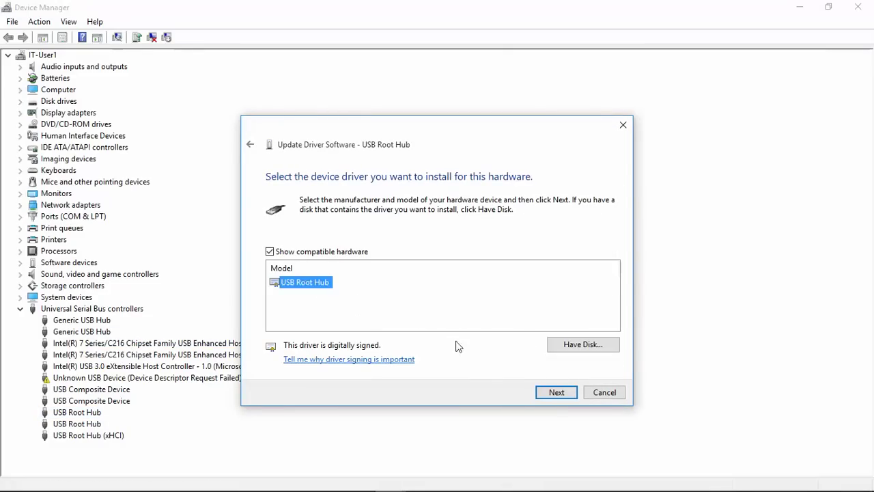
pyautogui.click(553, 393)
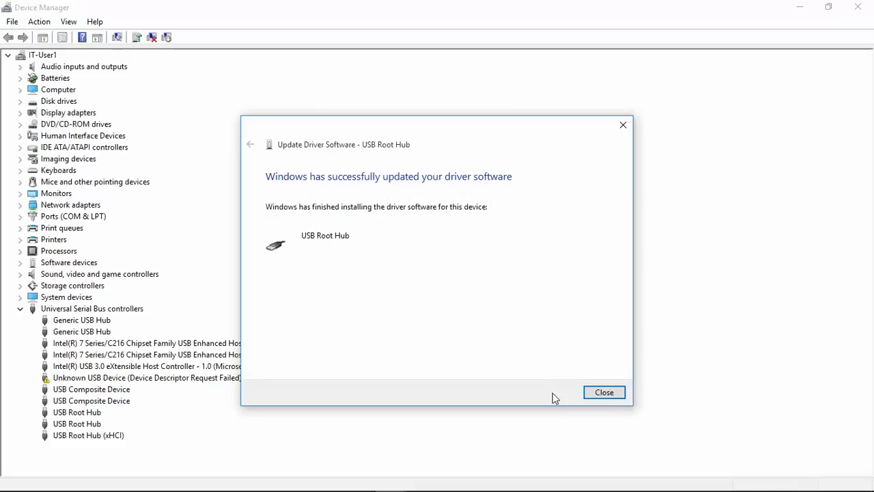
pyautogui.click(607, 396)
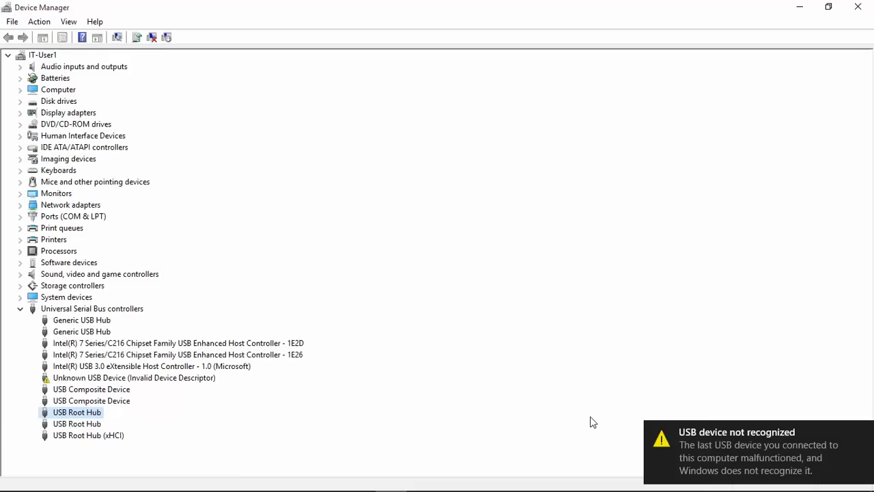
# - Update the second USB Root Hub's driver, choosing the USB Root Hub model from the computer's local driver list
pyautogui.click(88, 424)
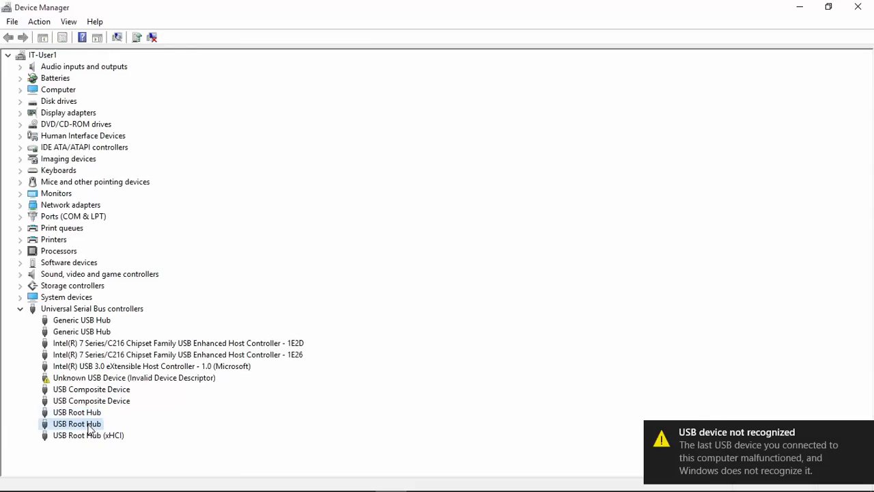
pyautogui.rightClick(88, 426)
pyautogui.click(133, 366)
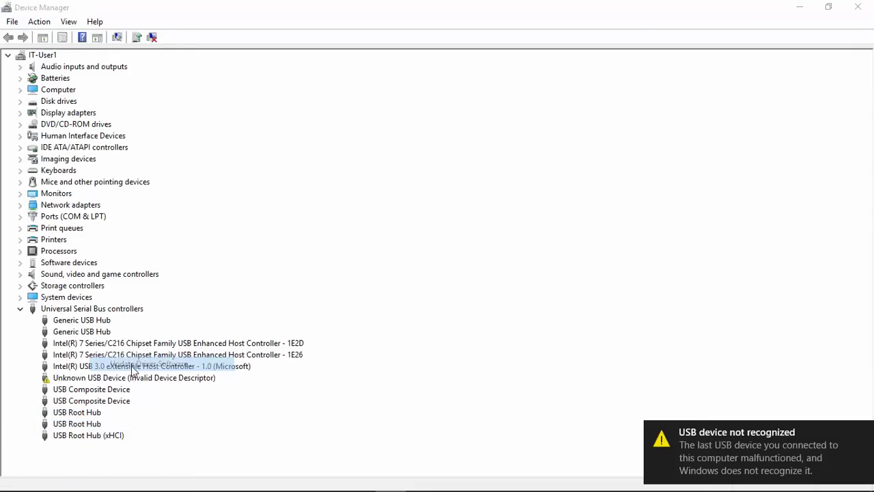
pyautogui.click(360, 291)
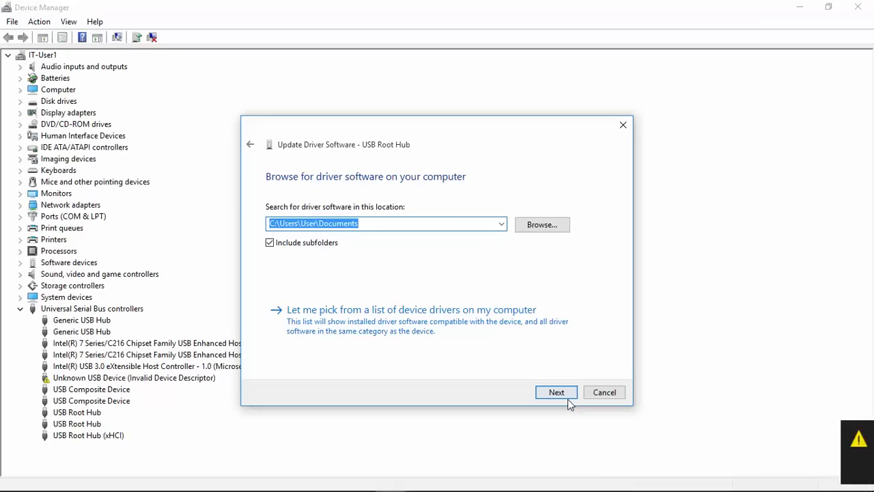
pyautogui.click(418, 320)
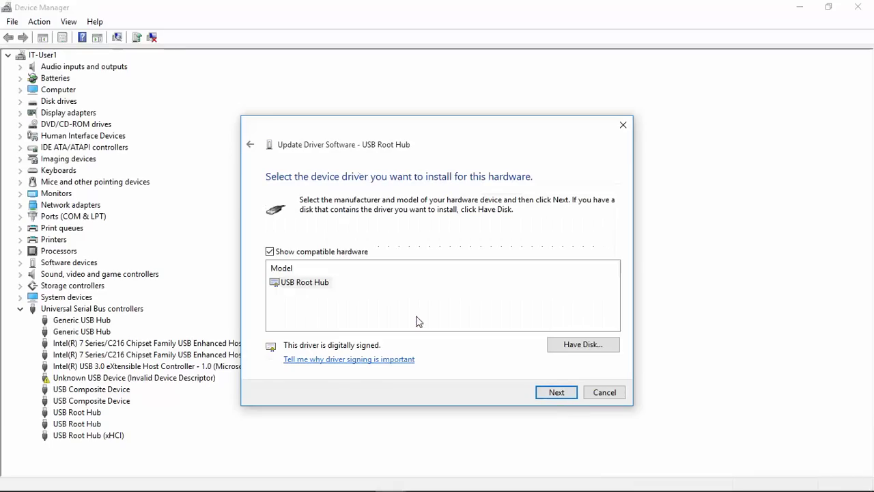
pyautogui.click(296, 283)
pyautogui.click(556, 394)
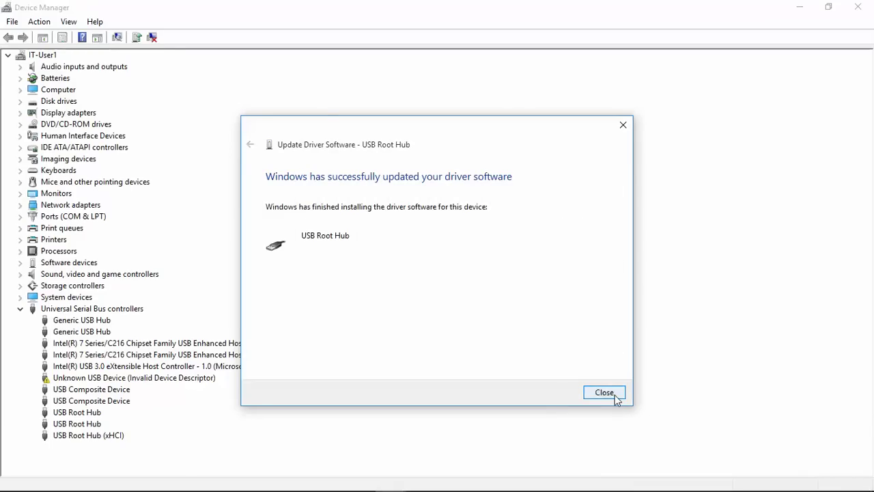
pyautogui.click(604, 392)
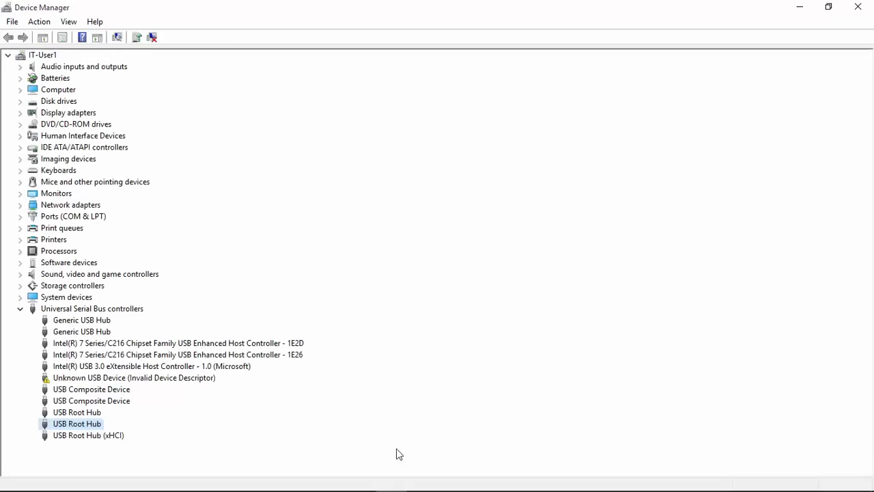
# - Update the USB Root Hub (xHCI) driver with the USB Root Hub (xHCI) model from the drivers on the computer
pyautogui.click(96, 437)
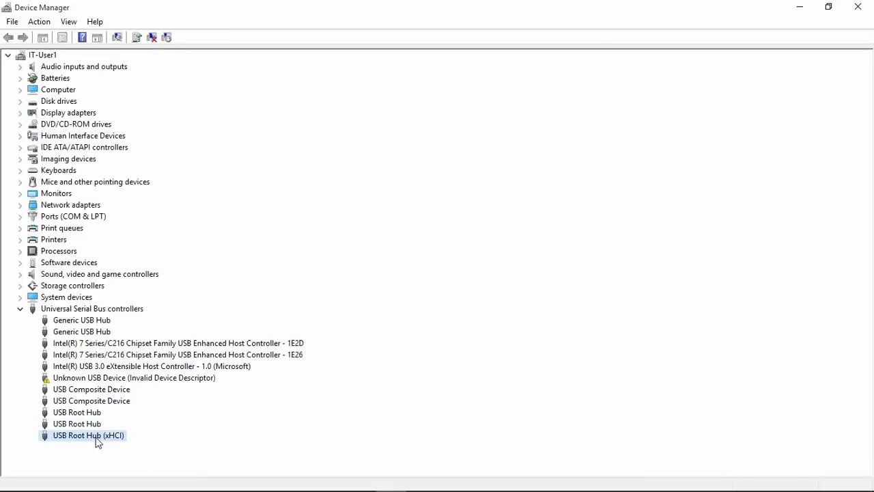
pyautogui.rightClick(96, 439)
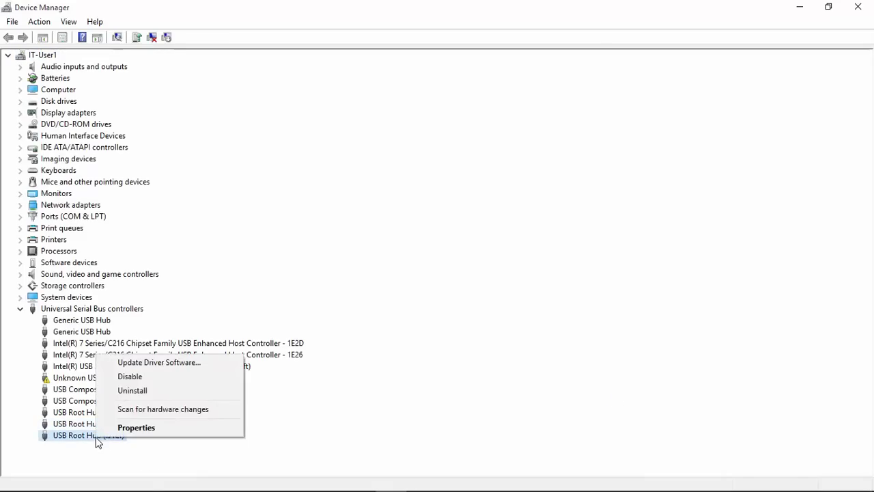
pyautogui.click(154, 365)
pyautogui.click(302, 292)
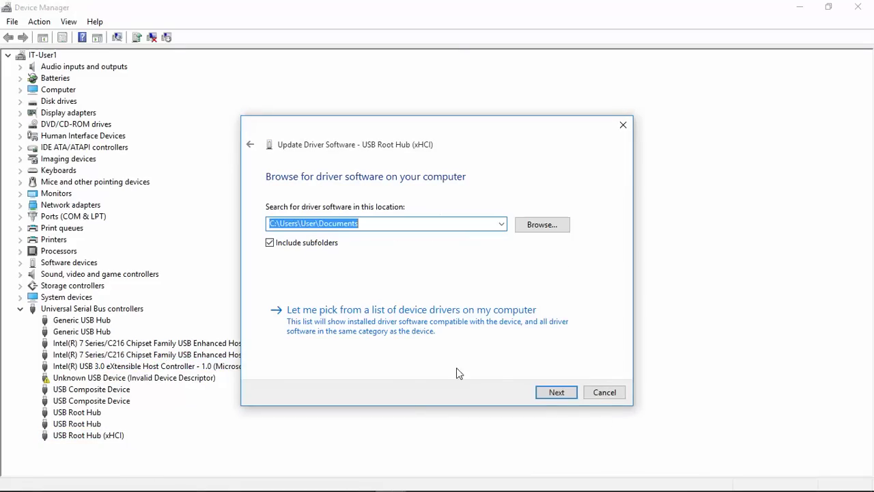
pyautogui.click(376, 320)
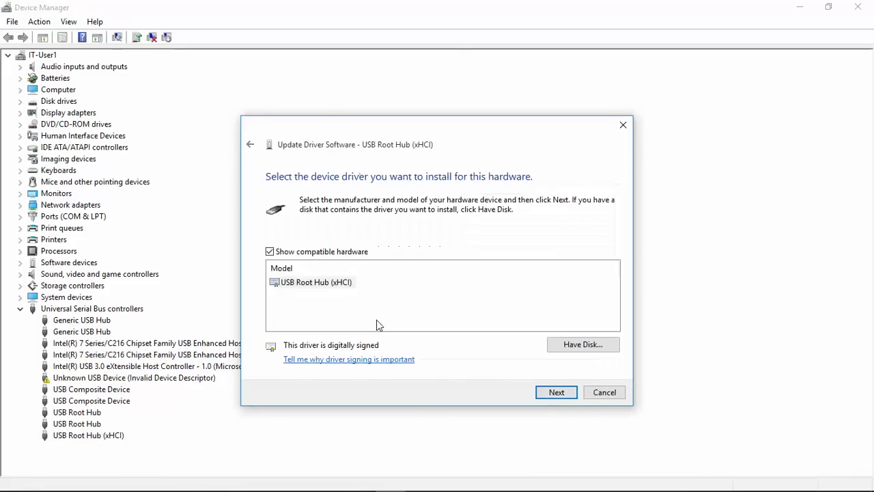
pyautogui.click(319, 283)
pyautogui.click(556, 392)
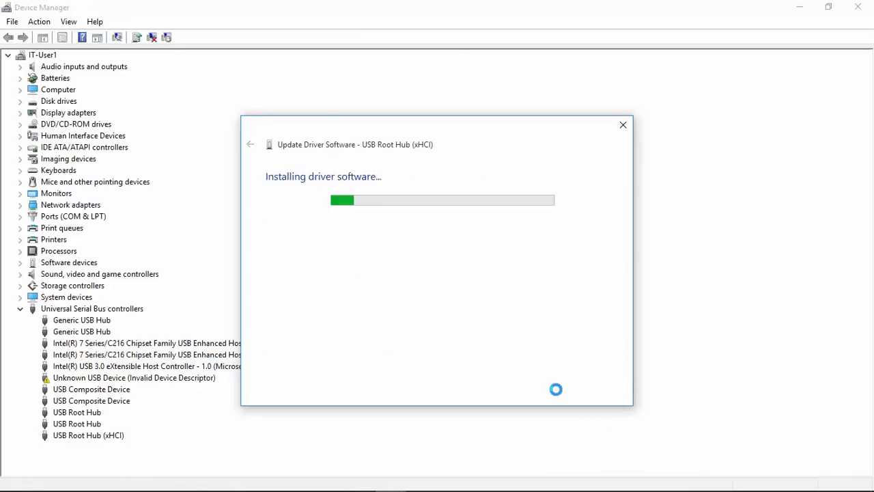
pyautogui.click(596, 391)
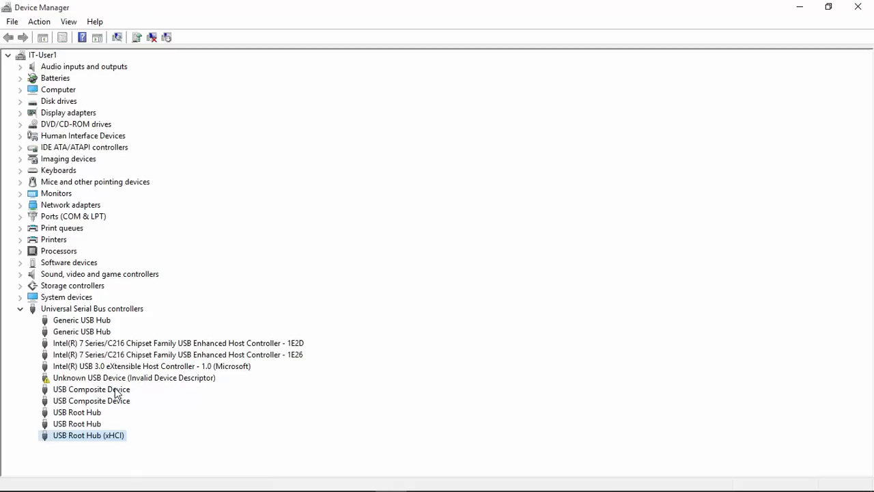
# - Examine the System devices entries and the Unknown USB Device, leaving System devices collapsed and Universal Serial Bus controllers expanded
pyautogui.click(20, 297)
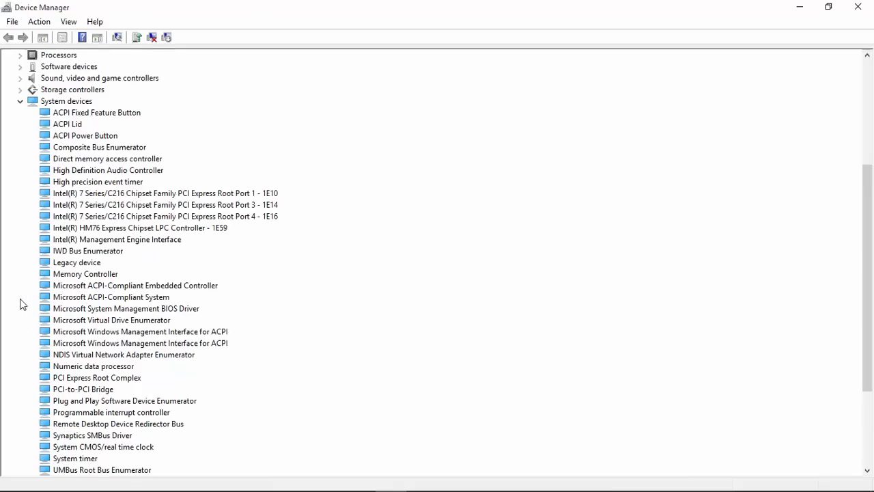
pyautogui.scroll(-2, 201, 368)
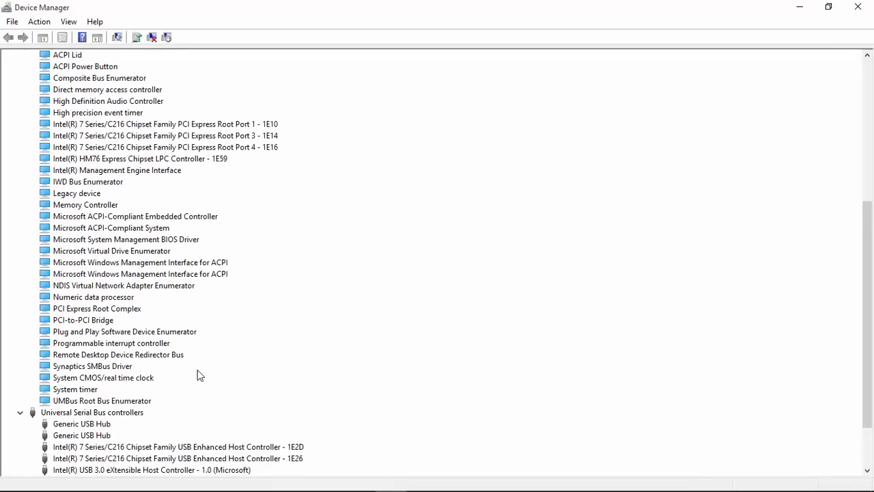
pyautogui.scroll(-2, 198, 376)
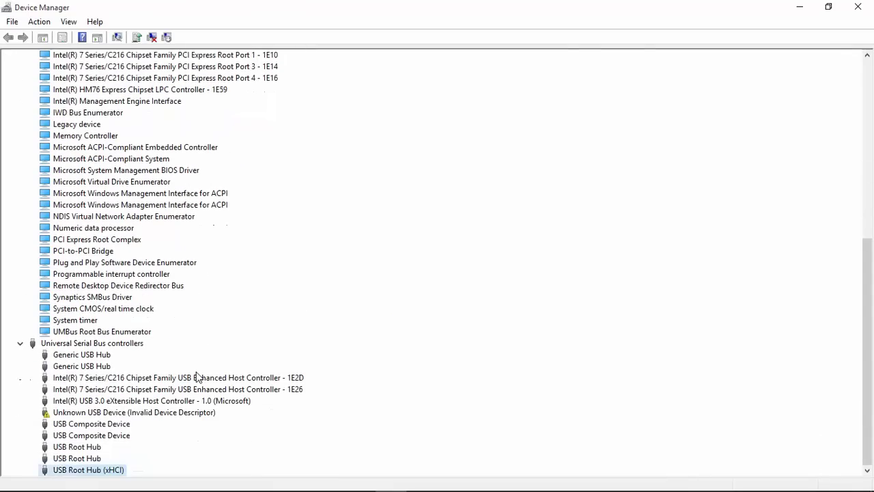
pyautogui.click(162, 415)
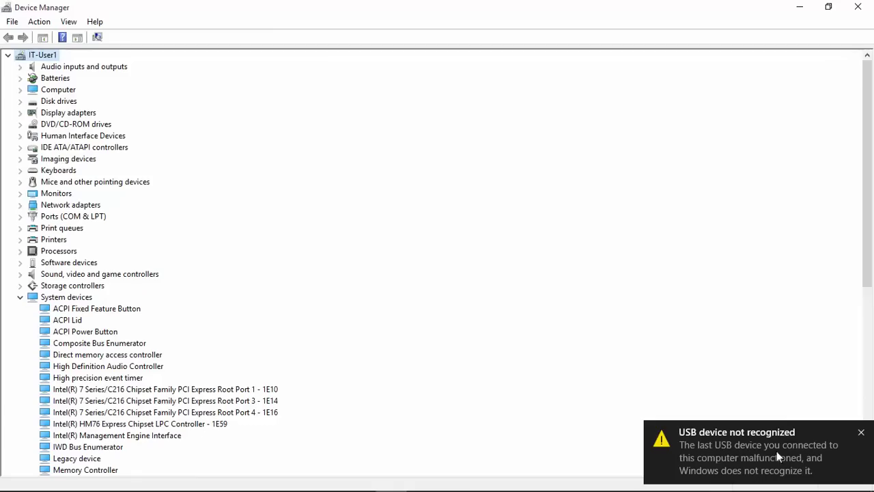
pyautogui.click(20, 297)
pyautogui.click(19, 309)
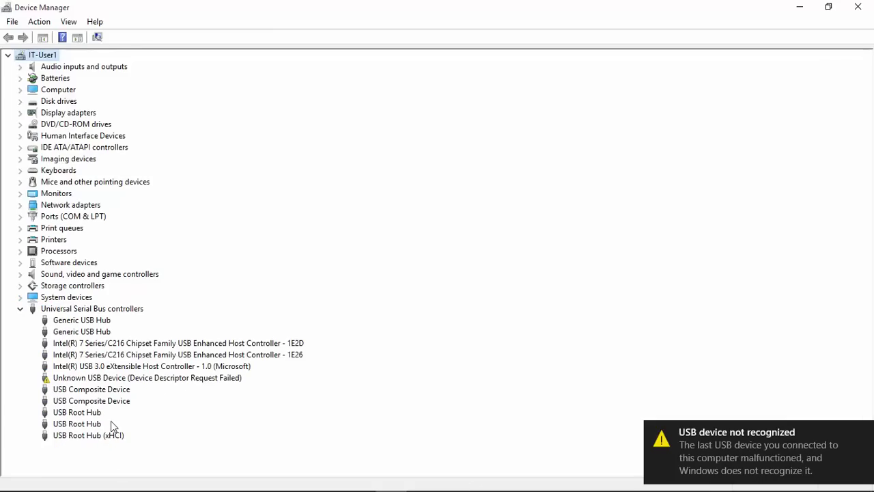
# - Update the second USB Composite Device's driver again, choosing the USB Composite Device model from the computer's local driver list
pyautogui.rightClick(87, 402)
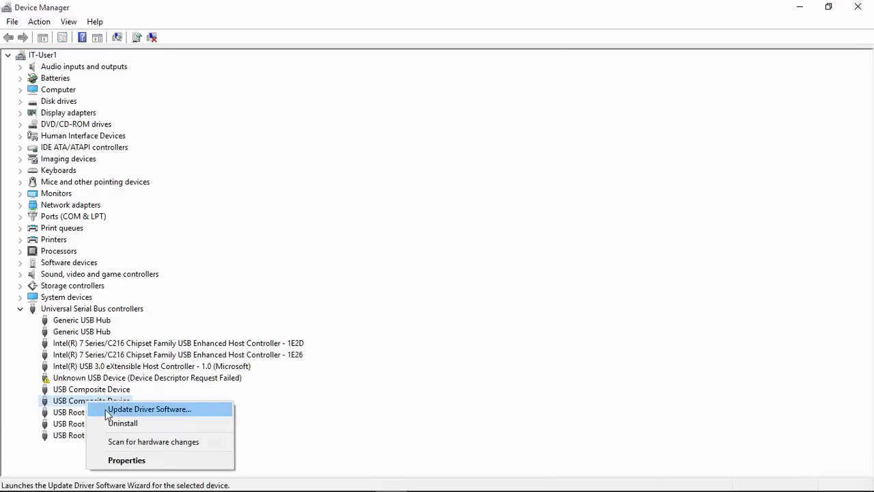
pyautogui.click(108, 409)
pyautogui.click(322, 291)
pyautogui.click(416, 321)
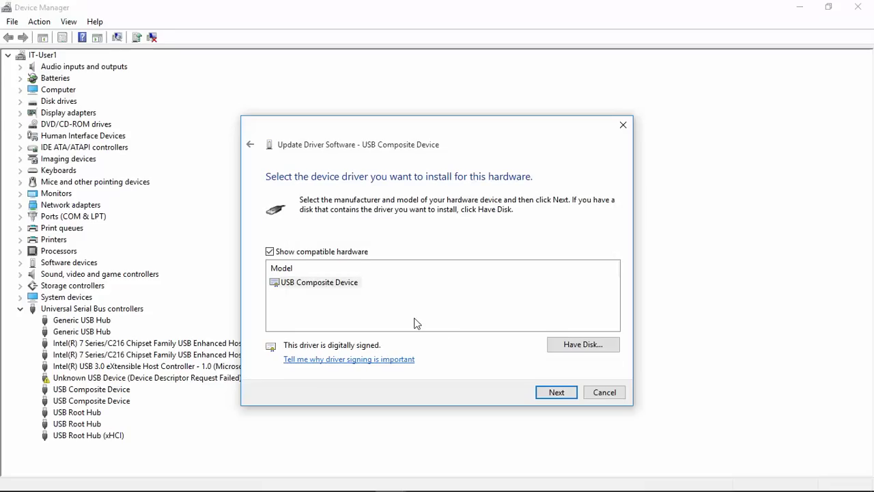
pyautogui.click(337, 287)
pyautogui.click(553, 393)
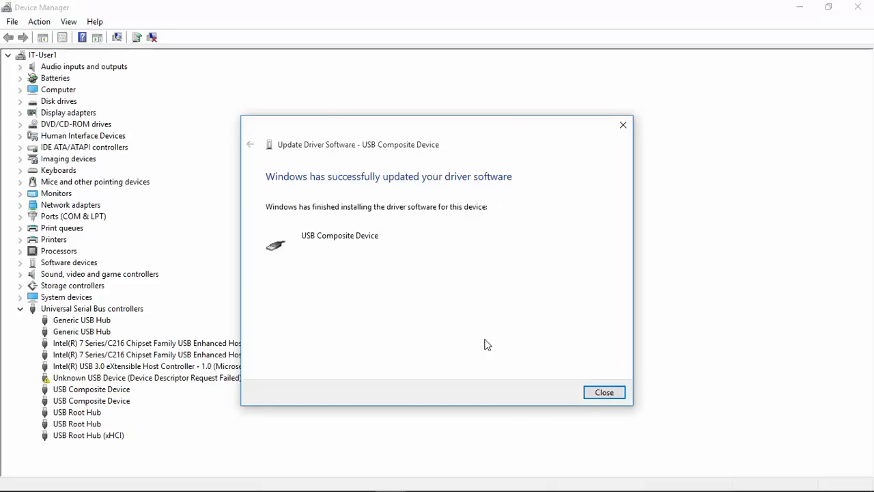
pyautogui.click(604, 393)
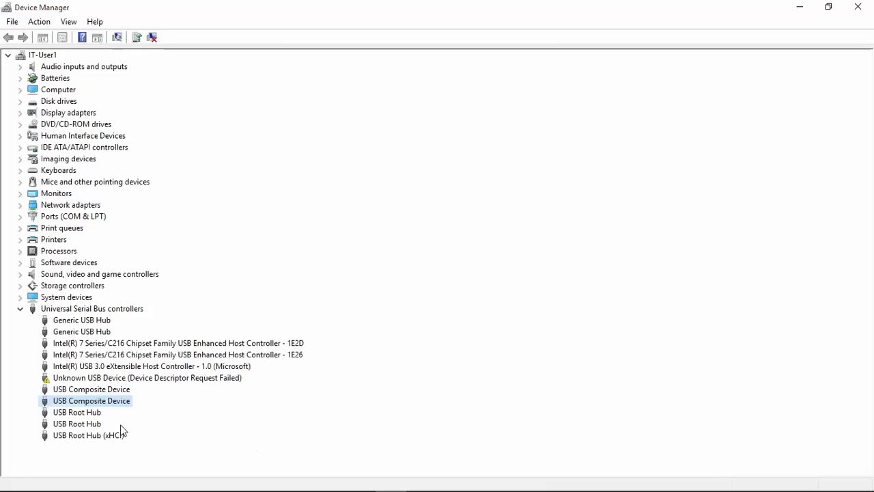
# - Reinstall the second USB Root Hub's driver using the USB Root Hub model from the drivers on the computer
pyautogui.click(82, 424)
pyautogui.rightClick(83, 427)
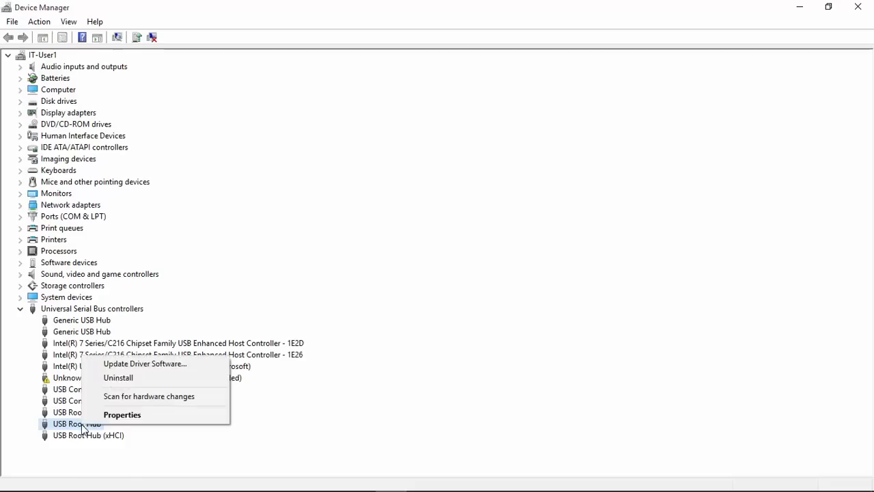
pyautogui.click(117, 363)
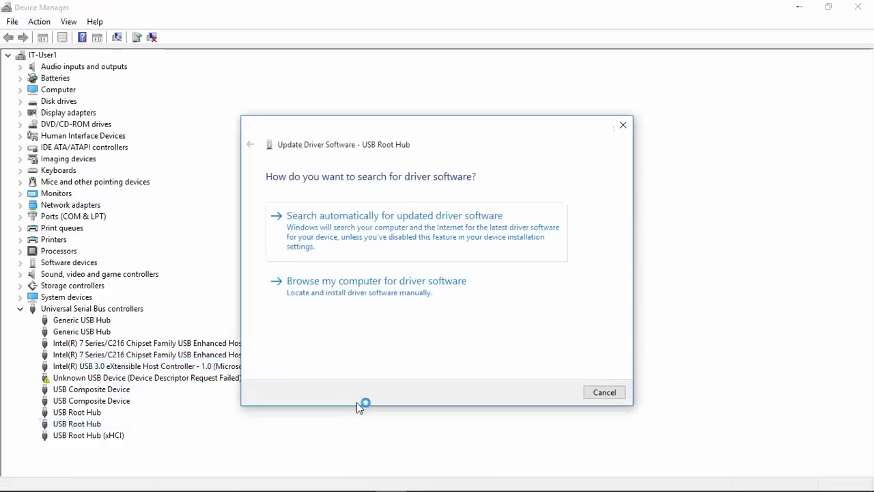
pyautogui.click(369, 289)
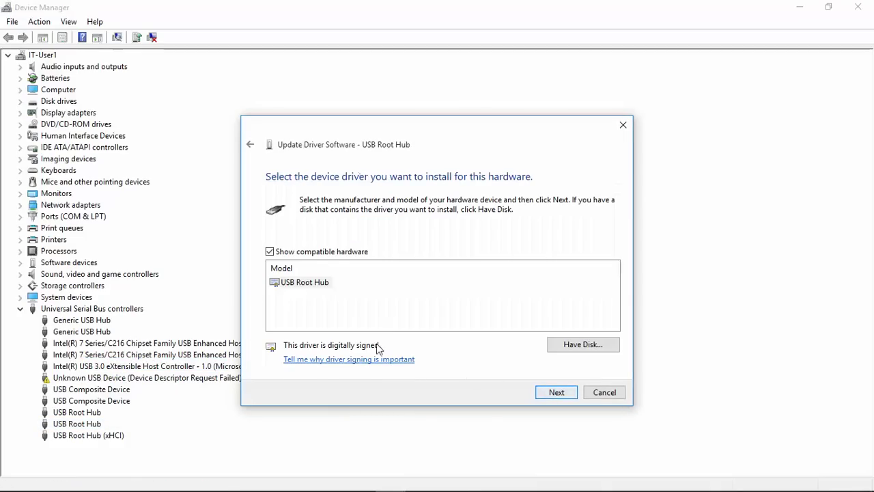
pyautogui.click(305, 282)
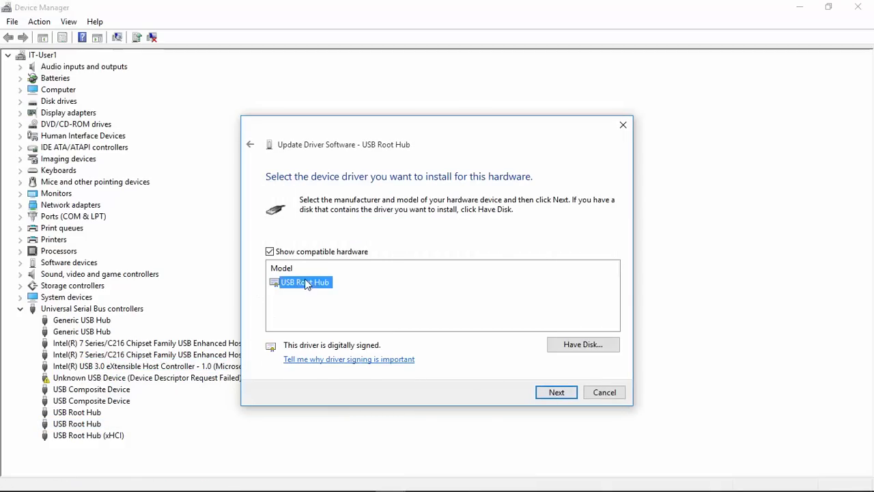
pyautogui.click(546, 392)
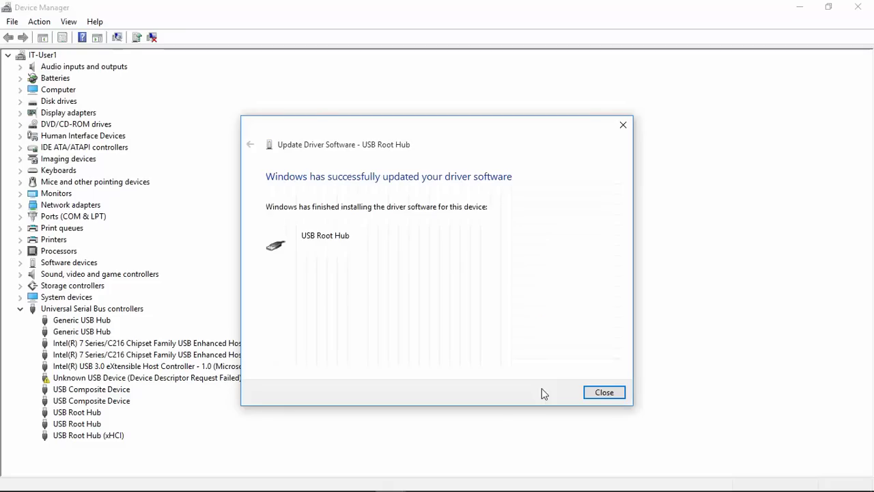
pyautogui.click(601, 391)
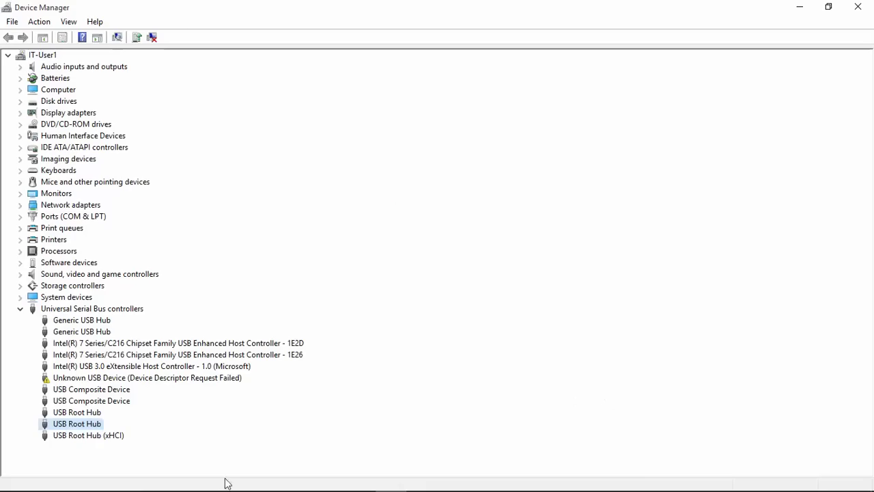
# - Update the first USB Root Hub's driver again, choosing the USB Root Hub model from the computer's local driver list
pyautogui.click(73, 413)
pyautogui.rightClick(73, 414)
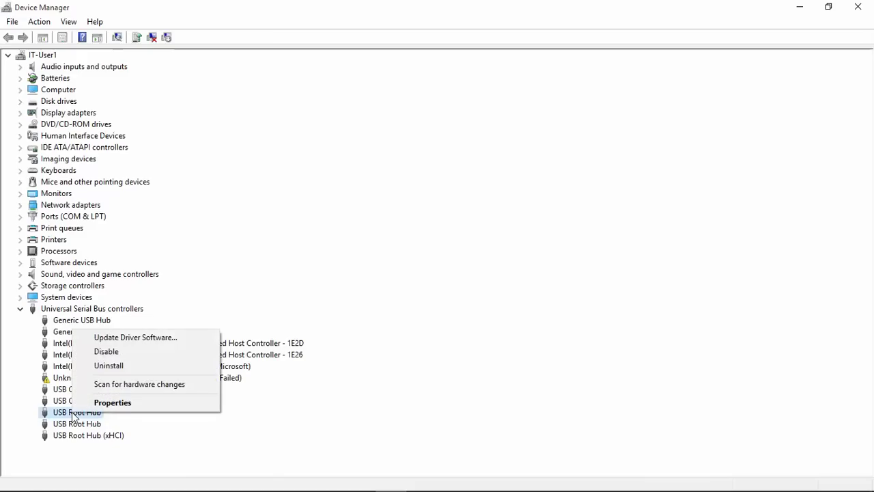
pyautogui.click(140, 340)
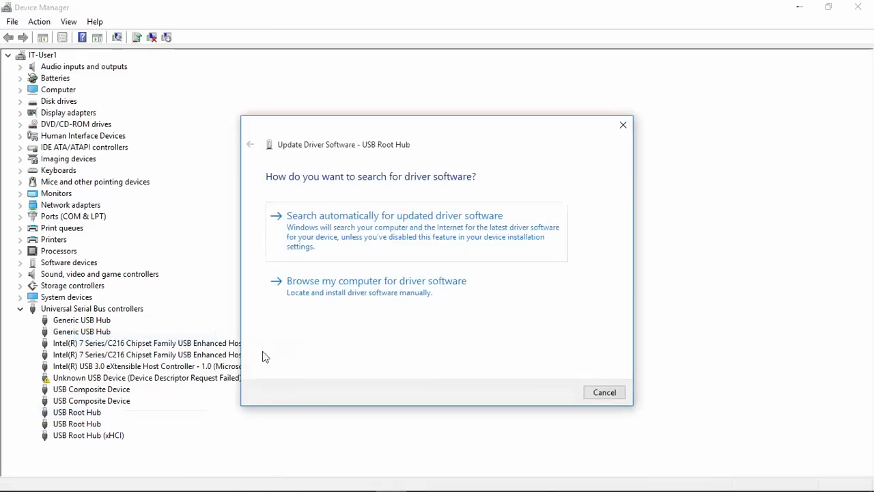
pyautogui.click(361, 287)
pyautogui.click(398, 328)
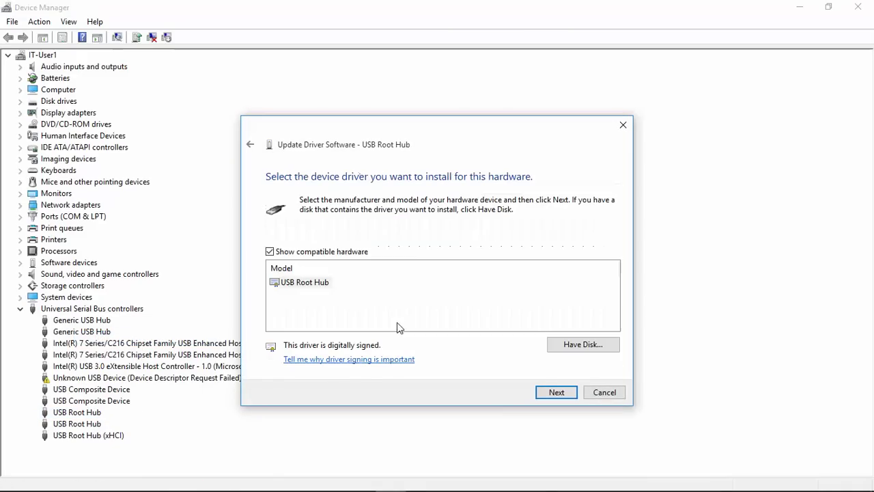
pyautogui.click(324, 286)
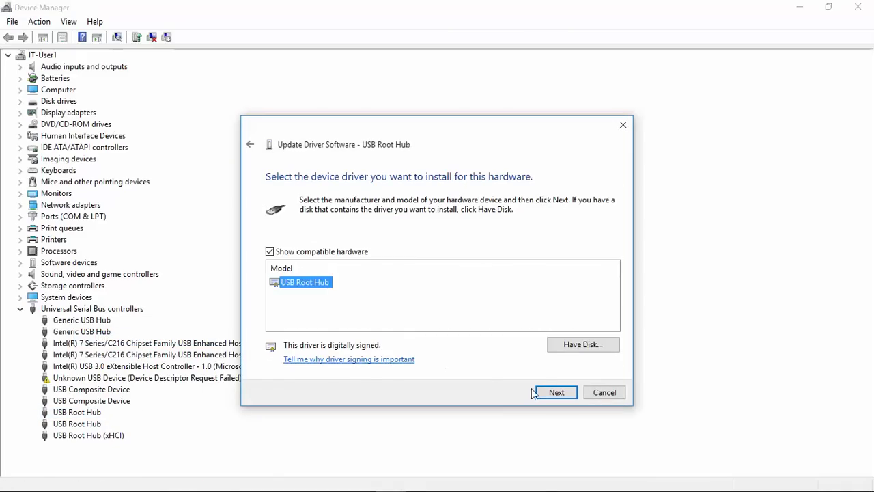
pyautogui.click(553, 392)
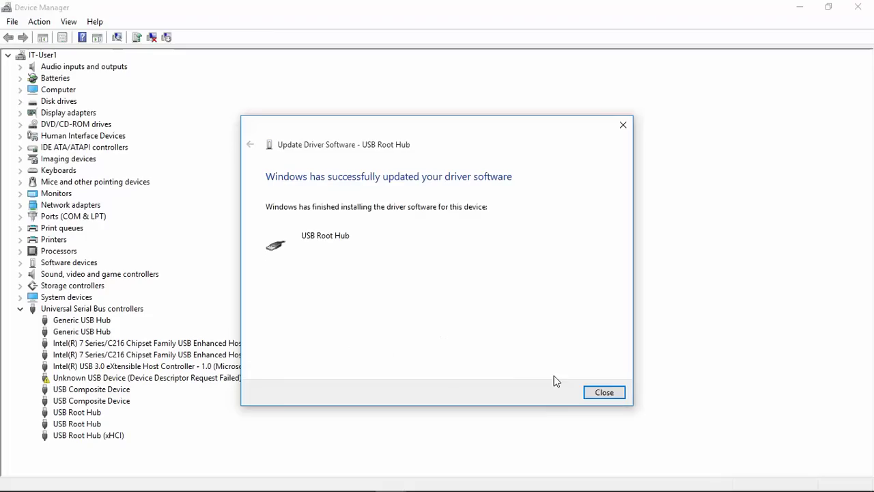
pyautogui.click(600, 392)
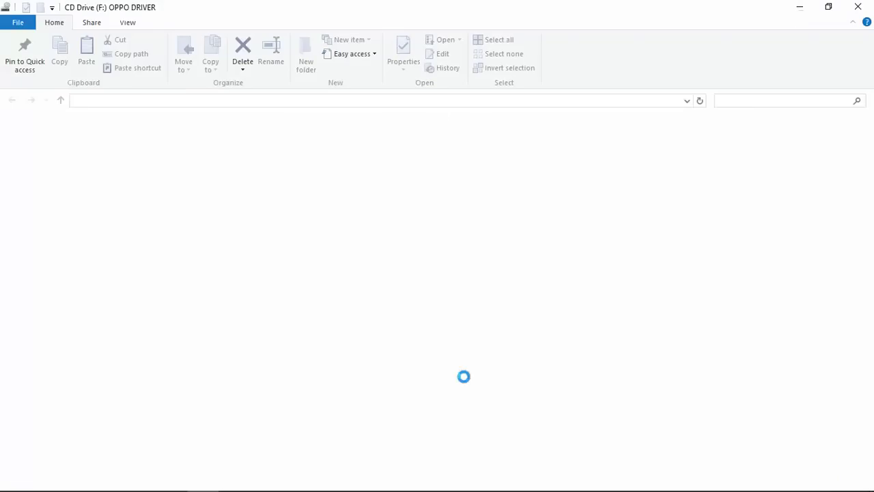